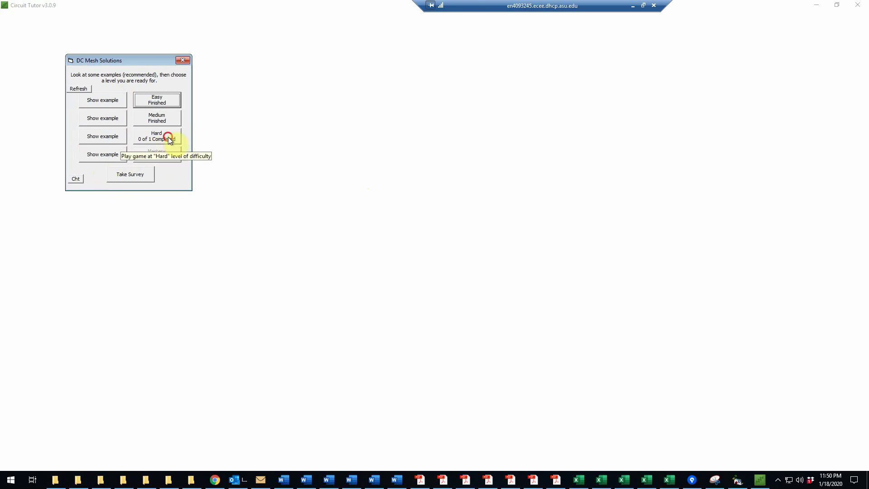
Open a Hard (Level 3) DC mesh equations problem
click(169, 138)
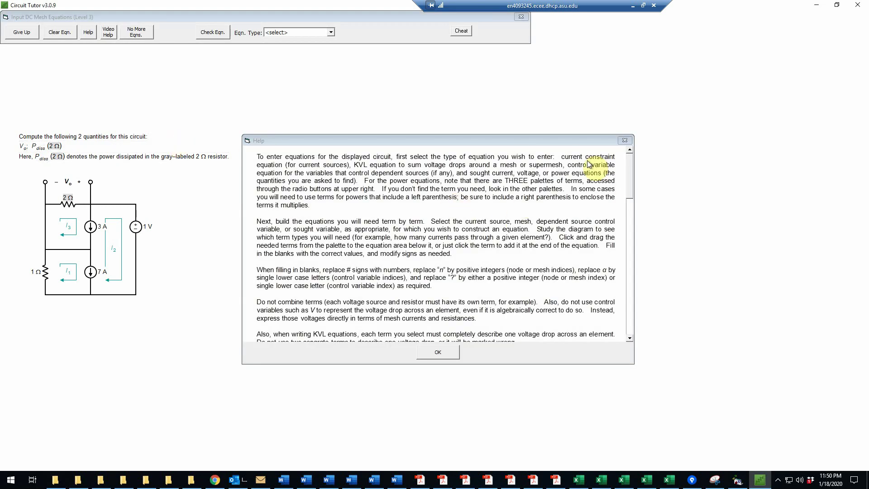
Scroll through the equation-entry help text and dismiss it
drag(627, 167, 626, 318)
click(438, 352)
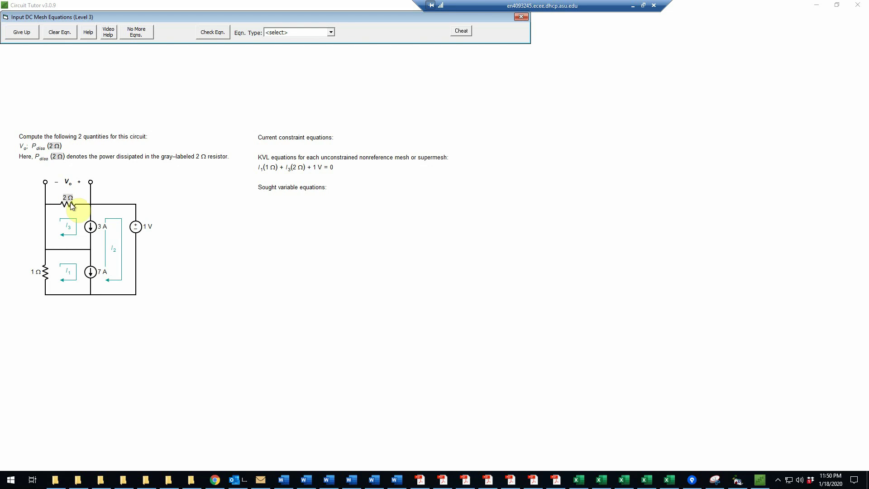
Switch to Current Constraint equations and enter and check I3 − I2 = 3 A
click(331, 33)
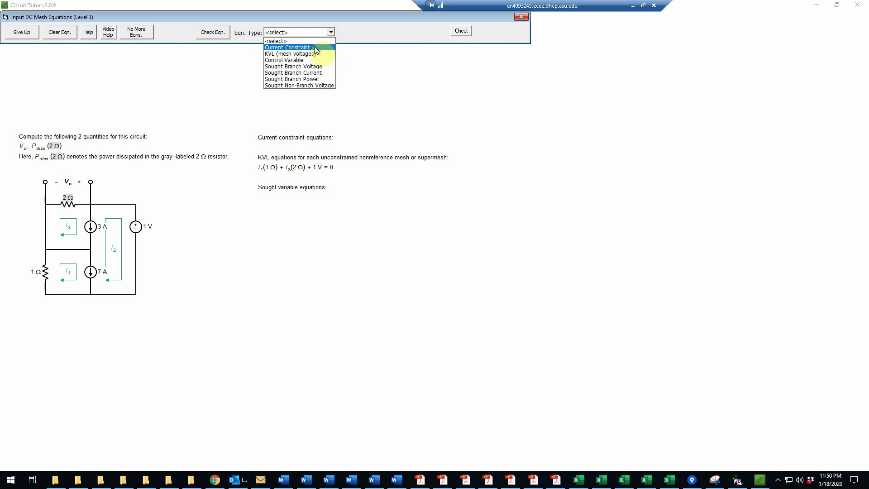
click(316, 47)
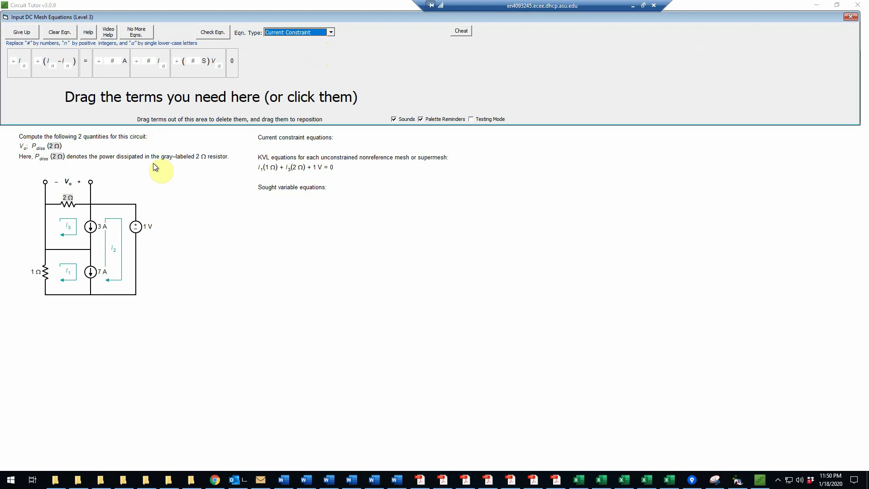
click(47, 74)
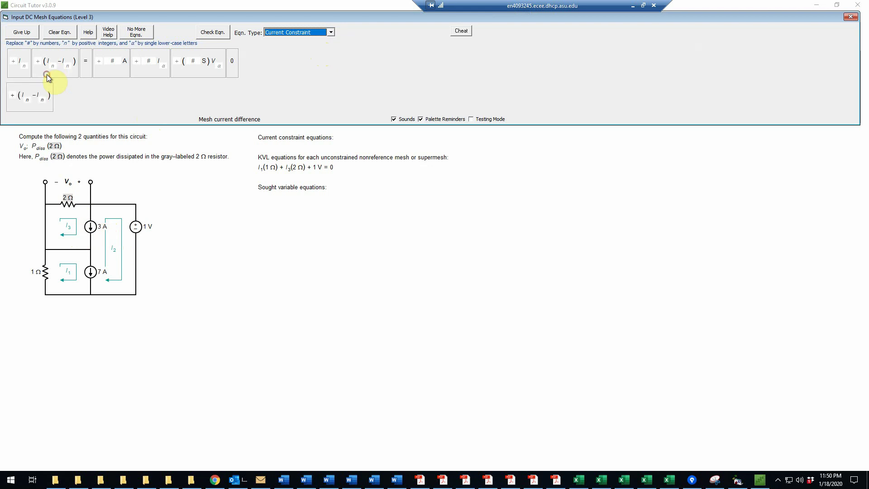
click(84, 72)
click(102, 73)
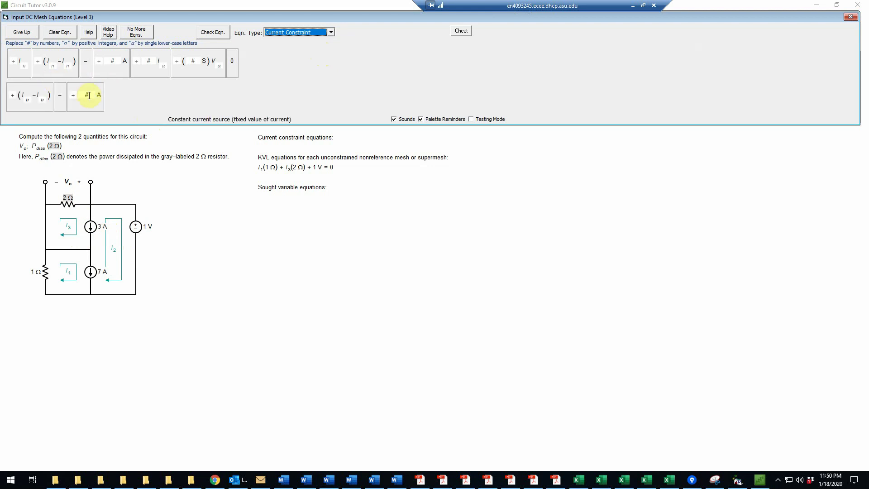
click(88, 95)
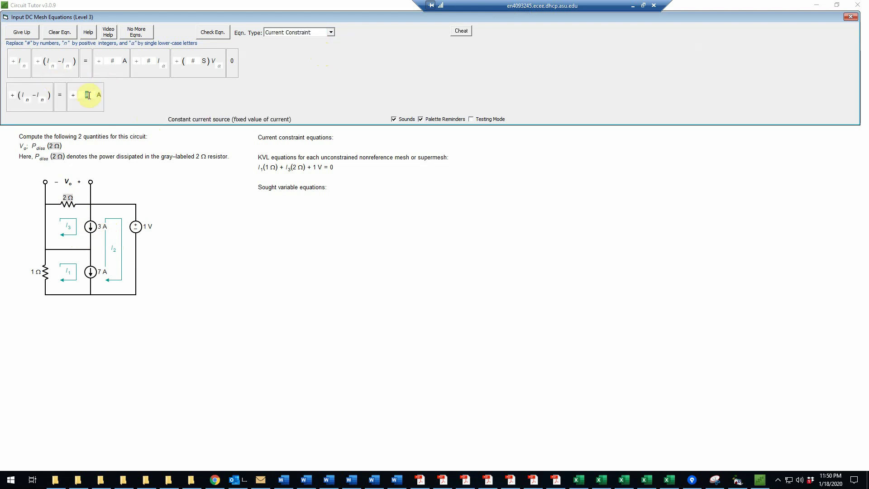
text(3)
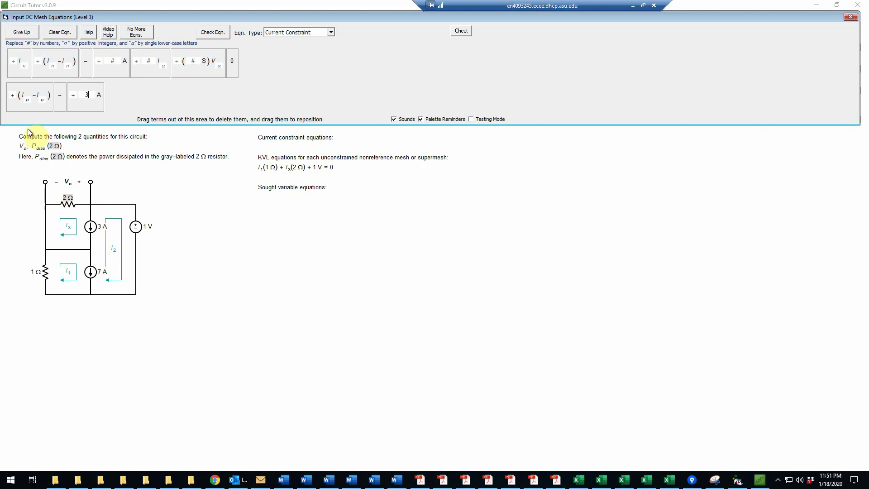
click(28, 100)
click(45, 99)
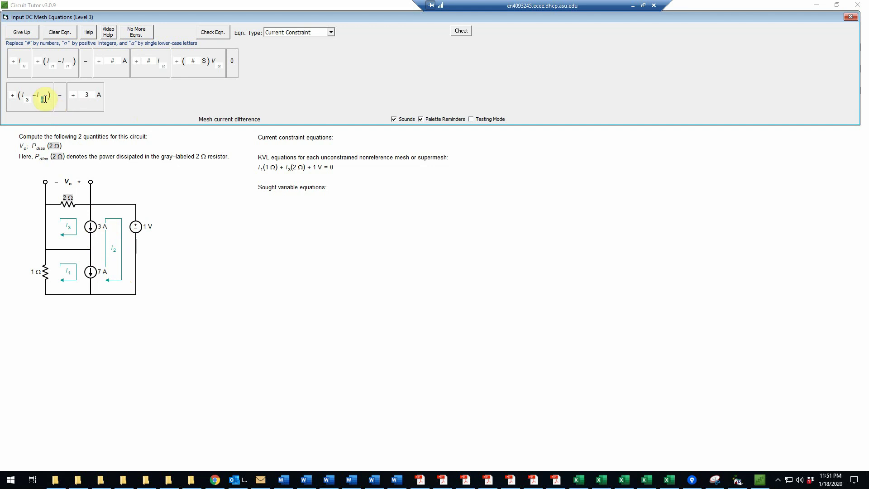
text(2)
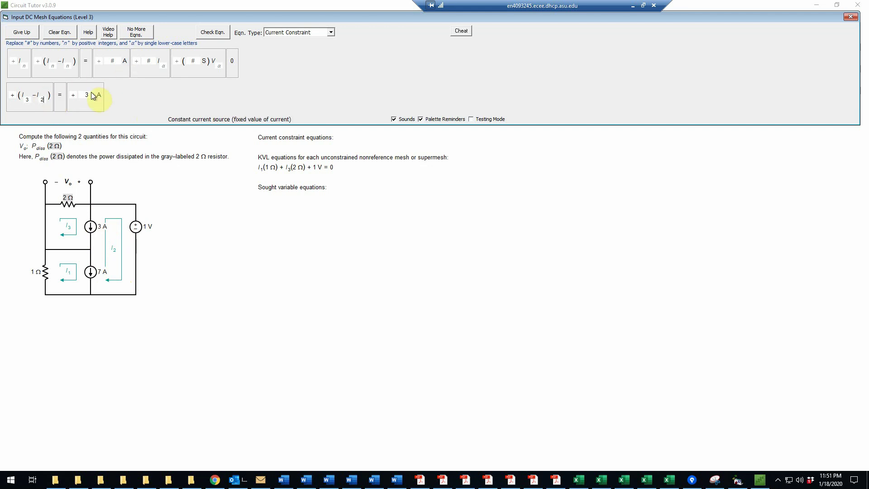
click(216, 32)
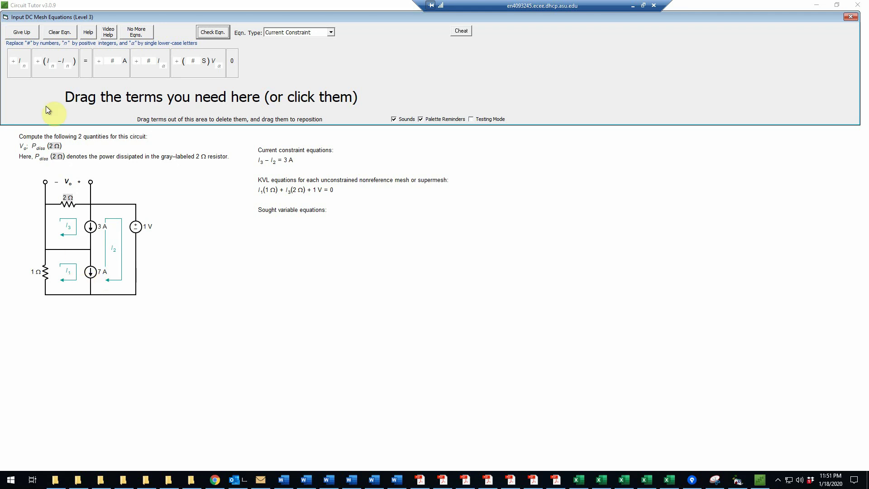
Build and check the constraint I1 − I2 = 7 A using mesh subscripts 1 and 2
click(50, 69)
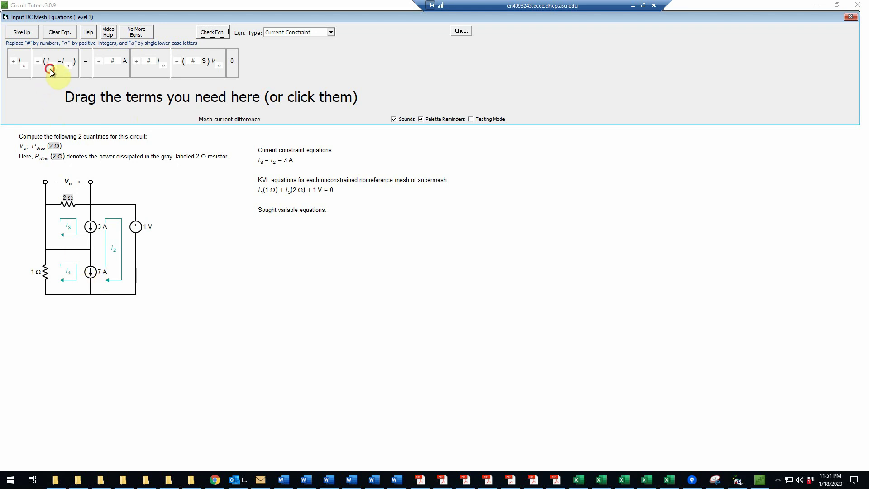
click(88, 70)
click(104, 70)
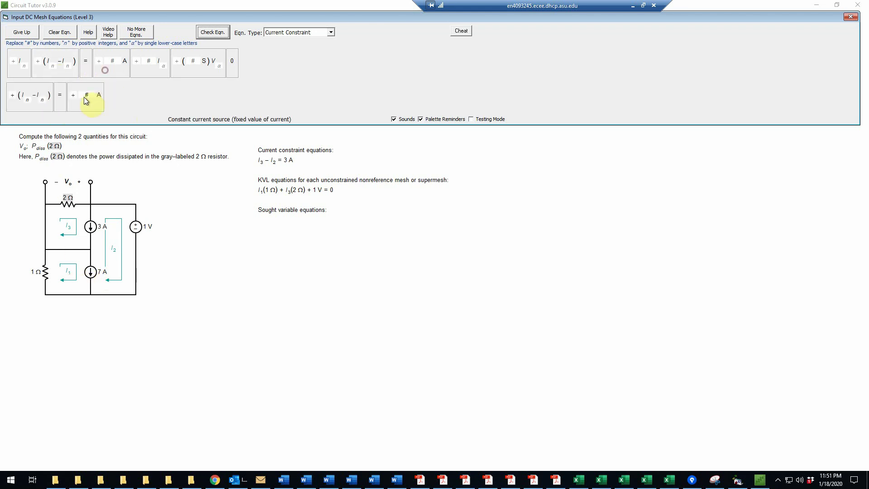
click(88, 94)
text(7)
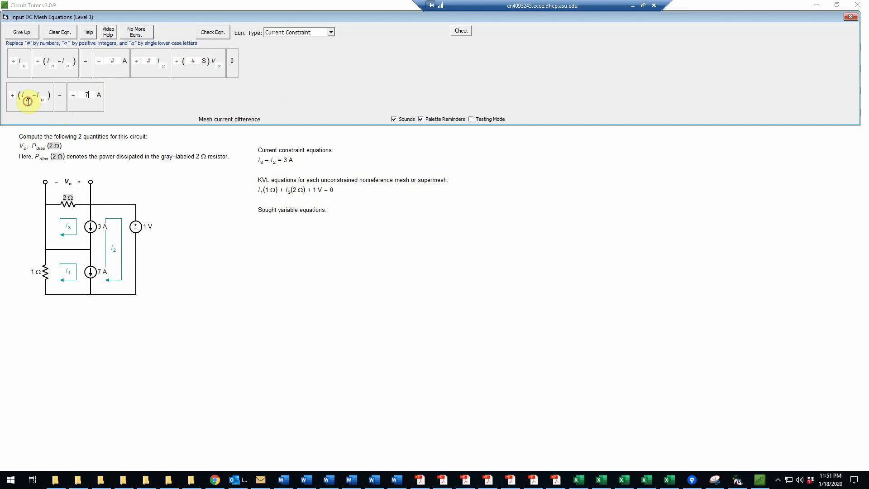
click(27, 100)
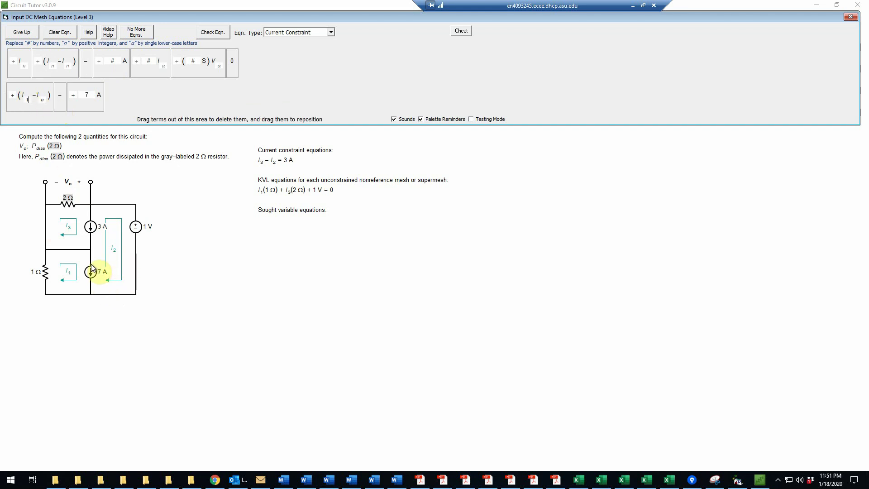
click(43, 99)
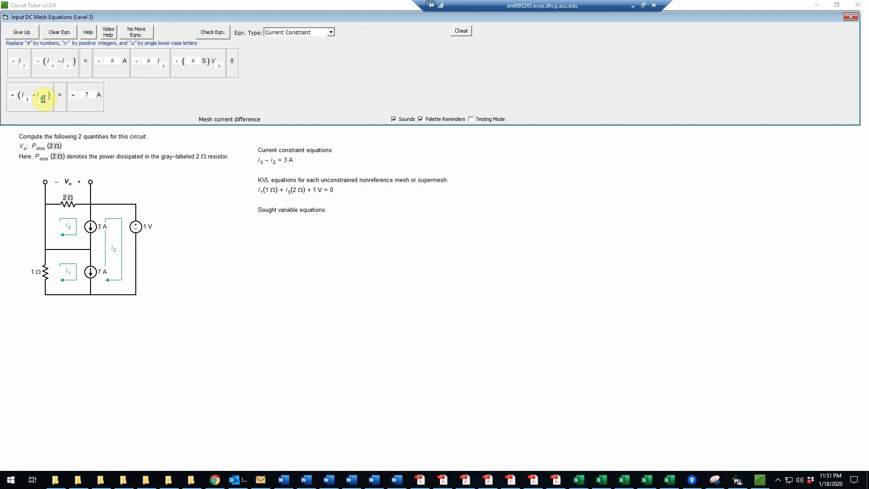
text(2)
click(217, 32)
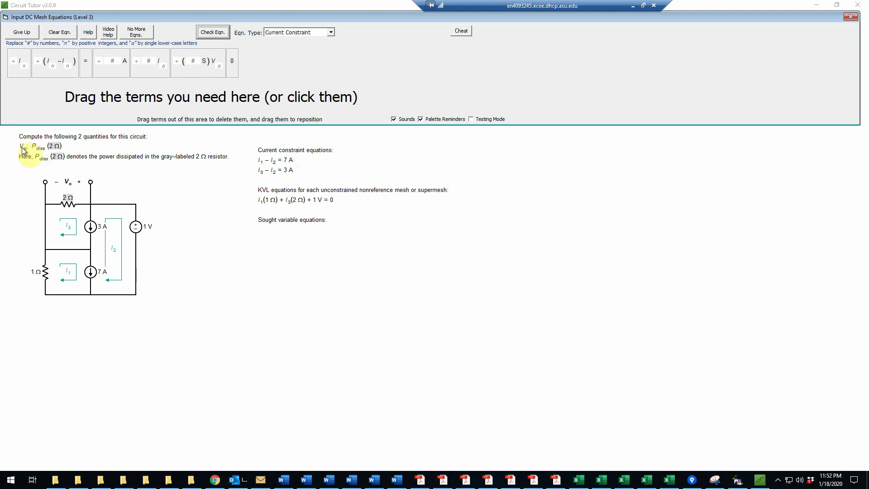
Switch to Sought Branch Voltage and check Vo = I3(2 Ω), which is marked Not correct
click(330, 33)
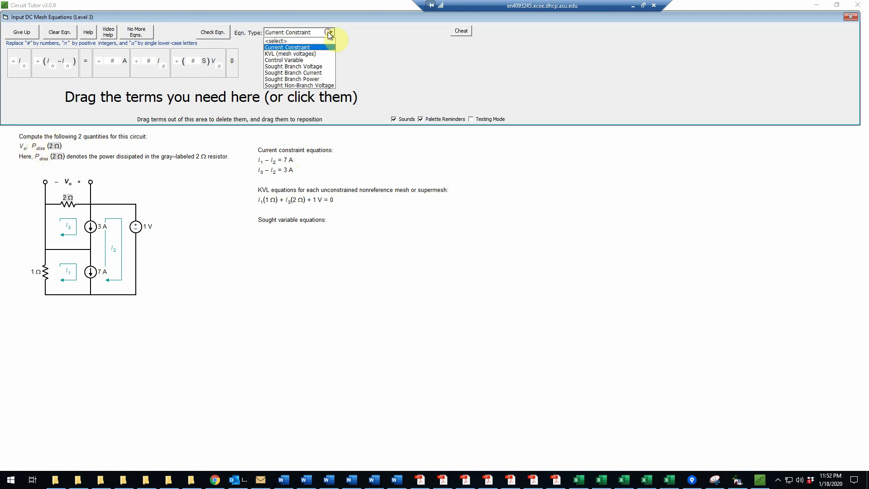
click(319, 67)
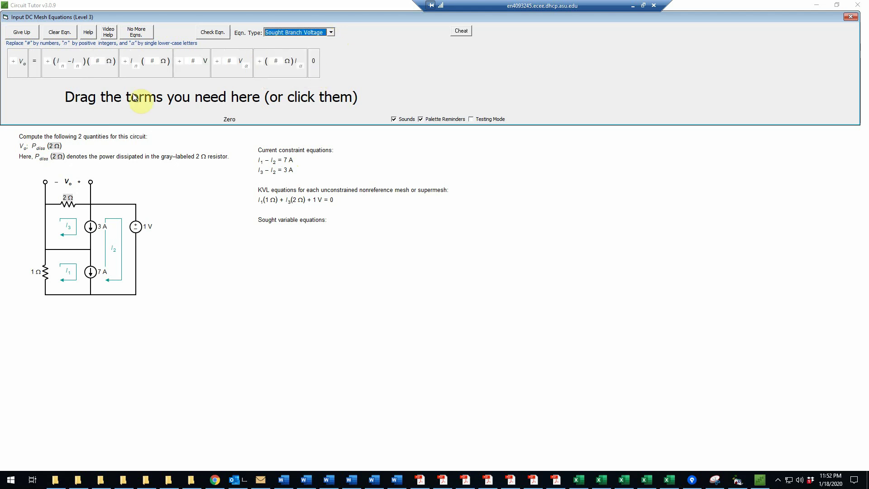
click(15, 70)
click(34, 70)
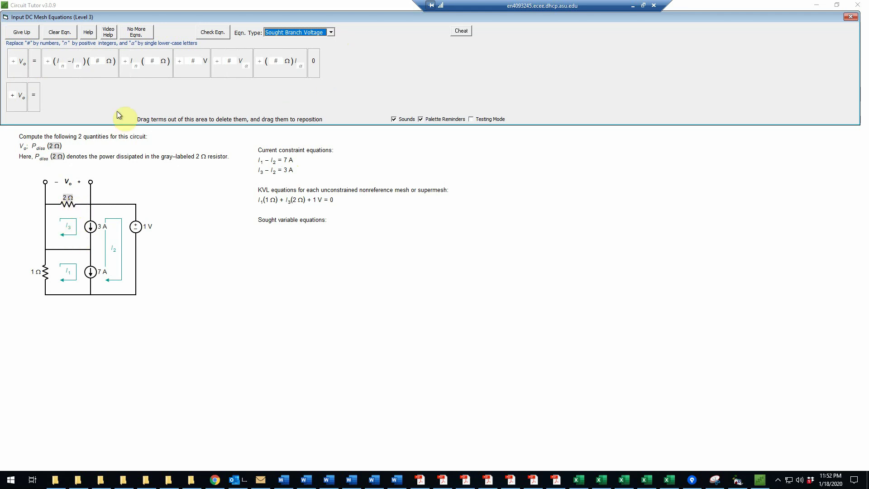
click(147, 72)
click(58, 99)
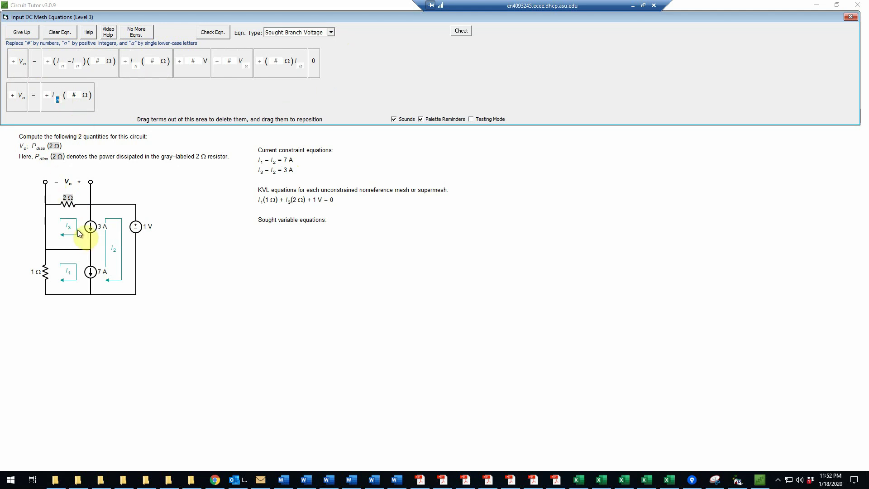
text(2)
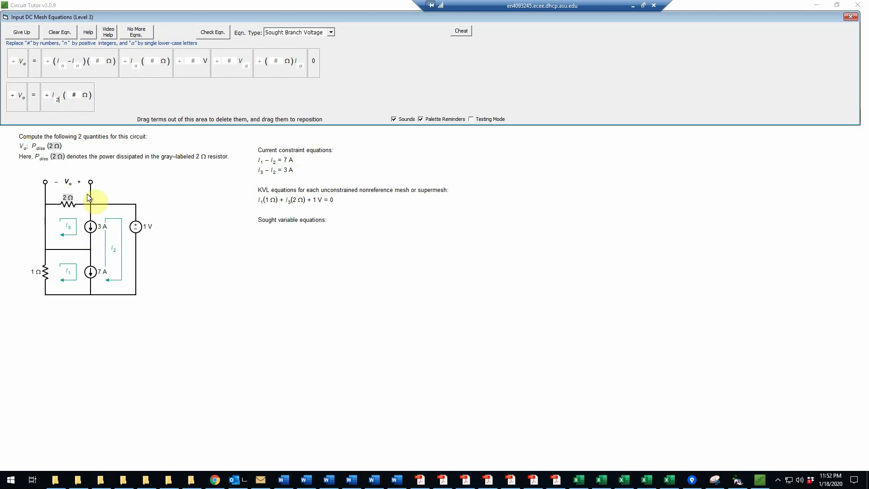
key(BackSpace)
text(3 ( )
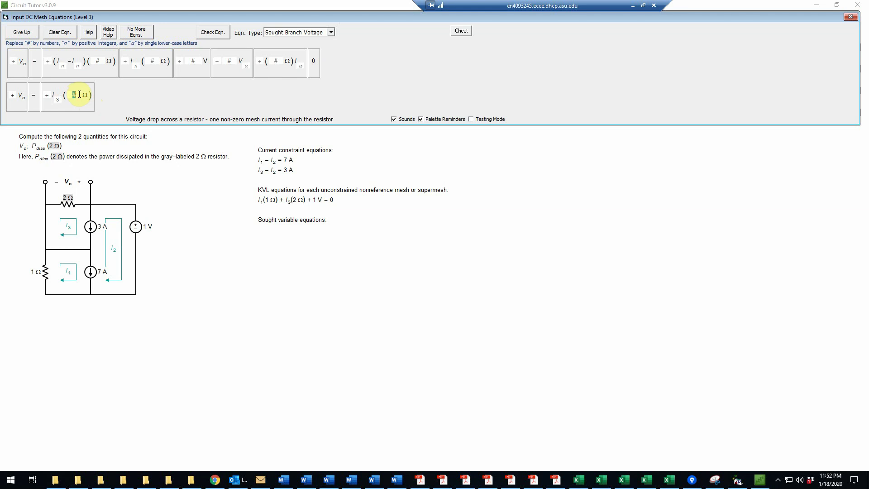
text(2)
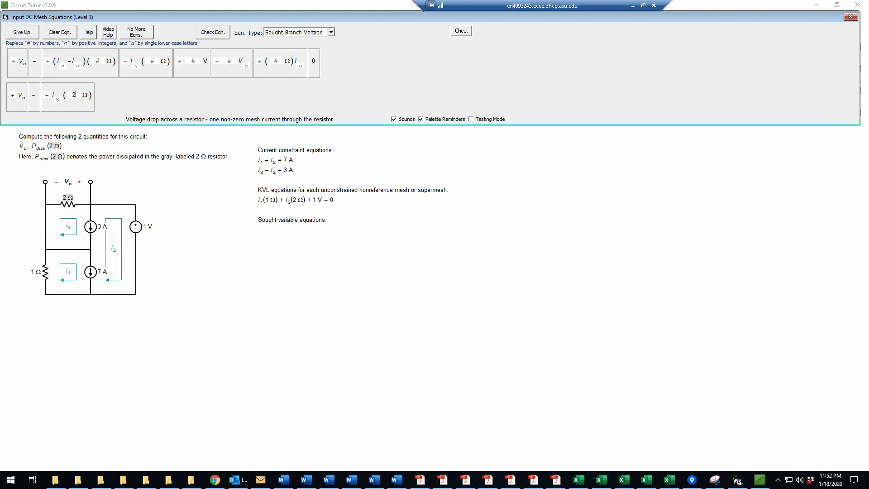
click(221, 36)
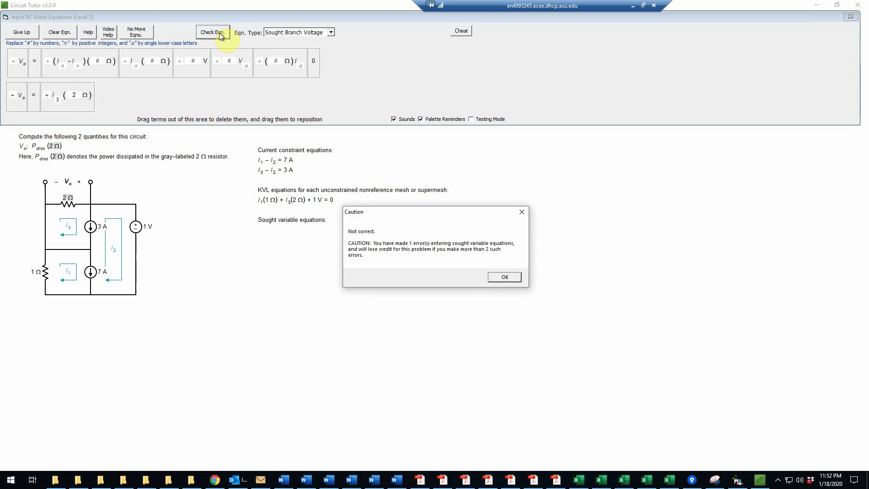
Dismiss the warning and make the I3 term negative so Vo = −I3(2 Ω) is accepted
click(504, 277)
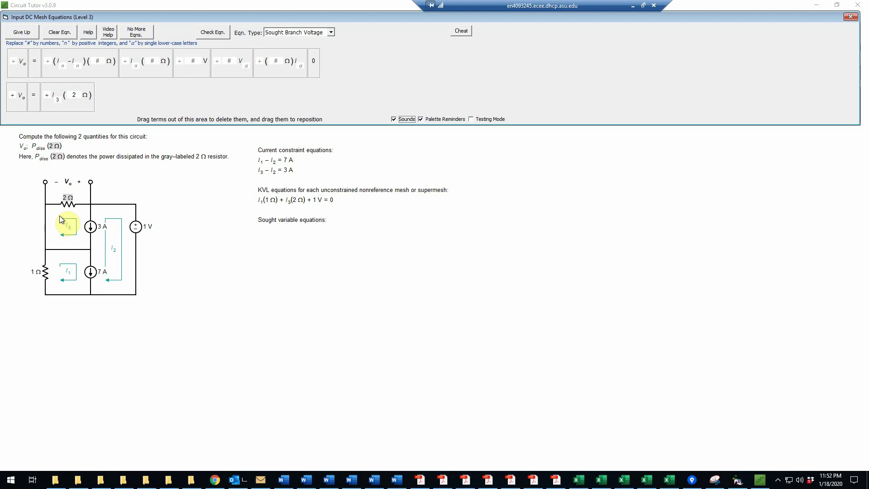
click(49, 94)
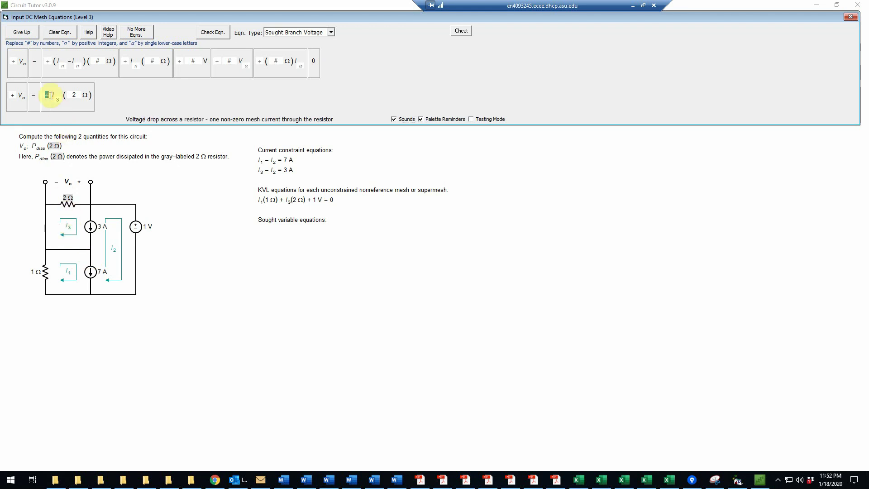
text(-)
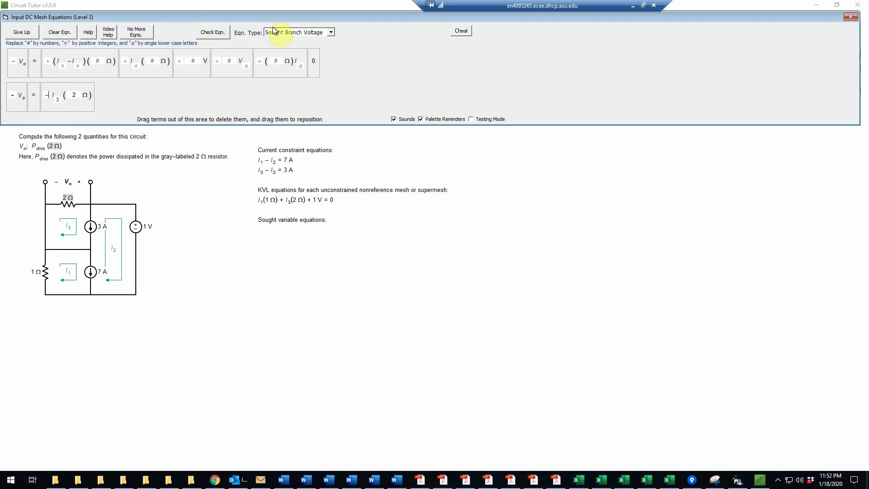
click(216, 35)
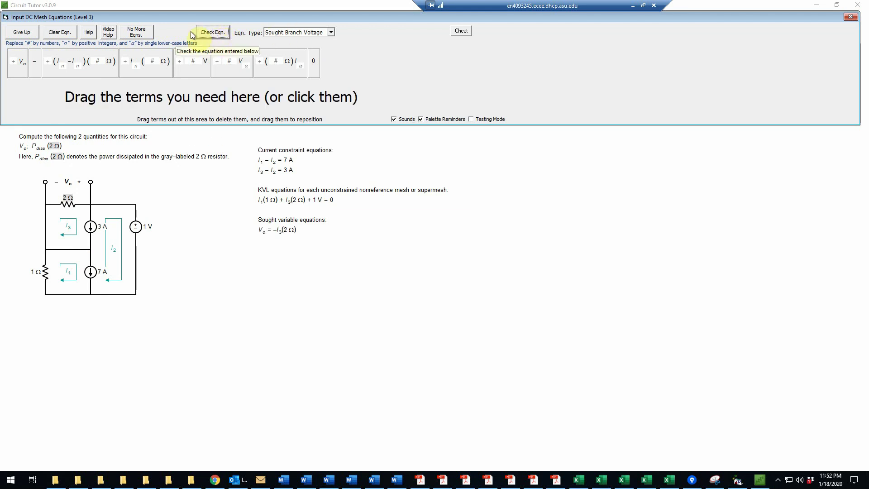
Switch the equation type to Sought Branch Power and browse its three term sets
click(331, 32)
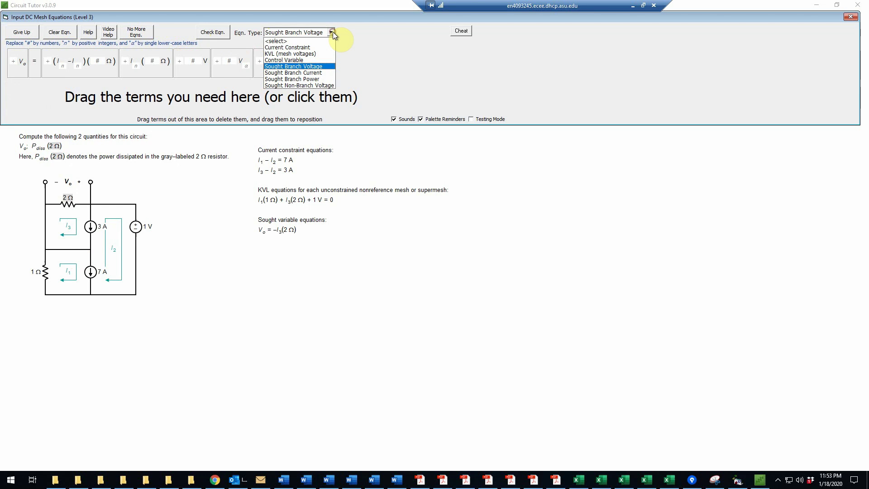
click(311, 79)
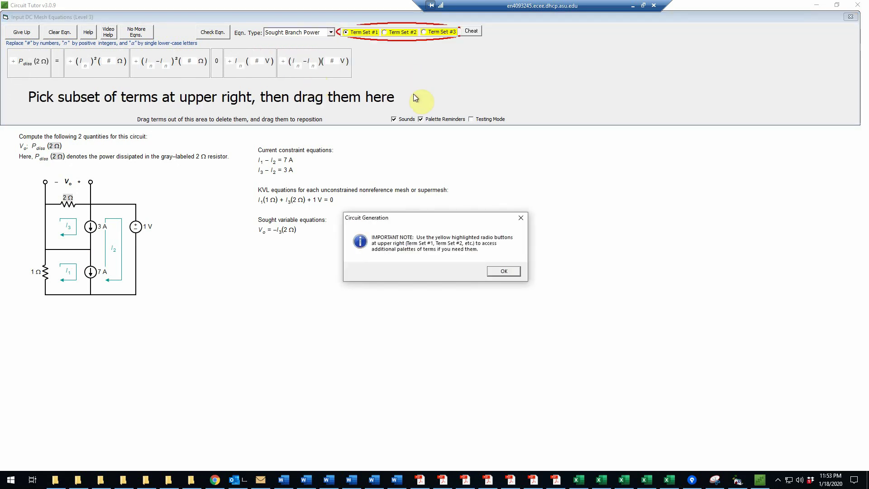
click(510, 271)
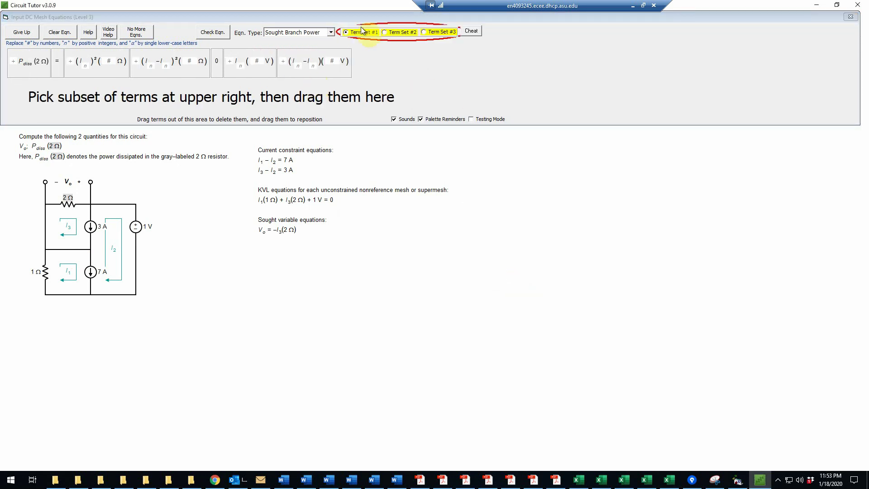
click(392, 30)
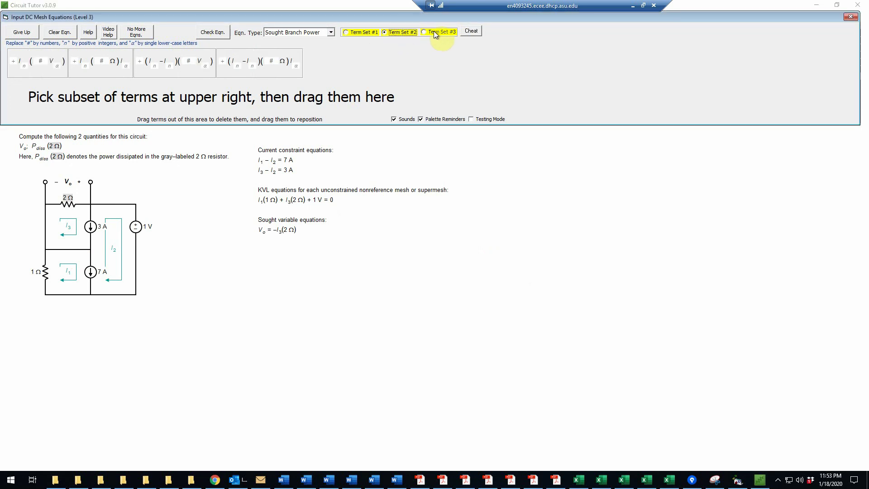
click(435, 32)
click(357, 34)
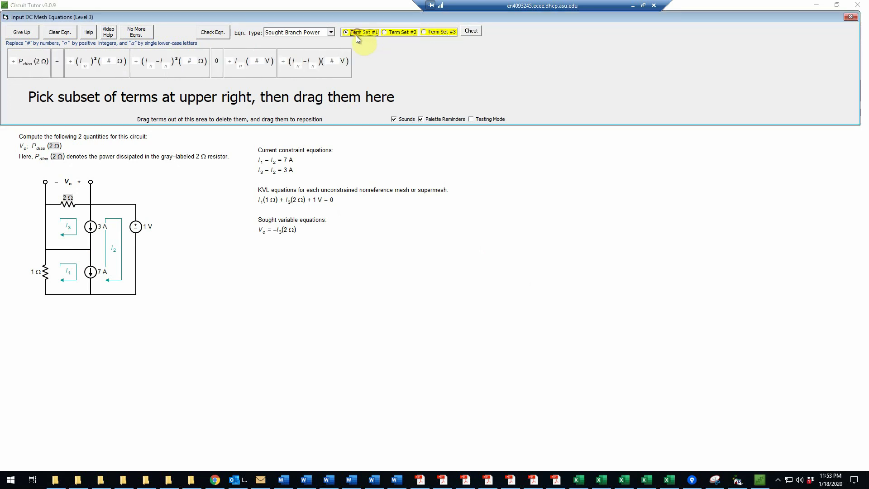
Build and check the power equation Pdiss(2 Ω) = (I3)²(2 Ω)
click(23, 71)
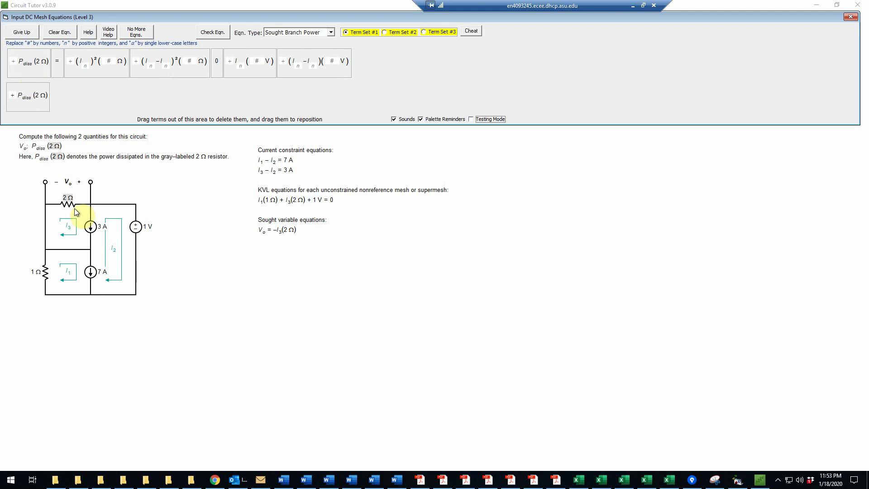
click(56, 68)
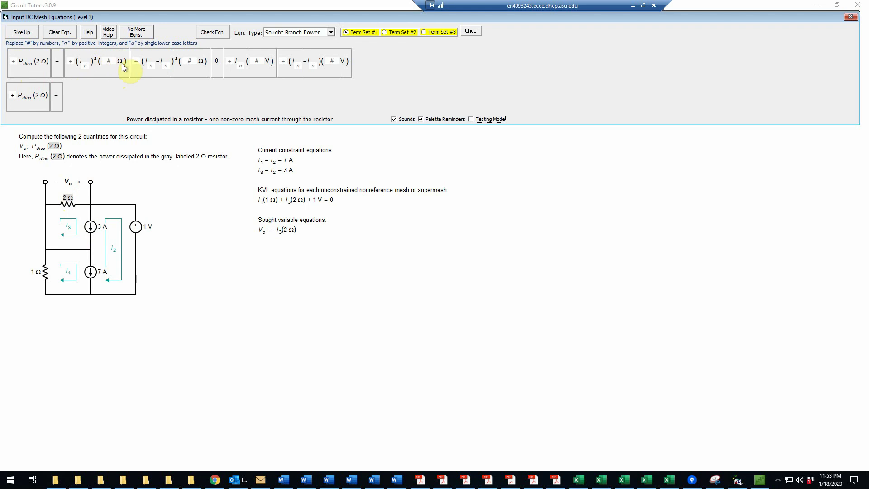
drag(89, 70, 101, 80)
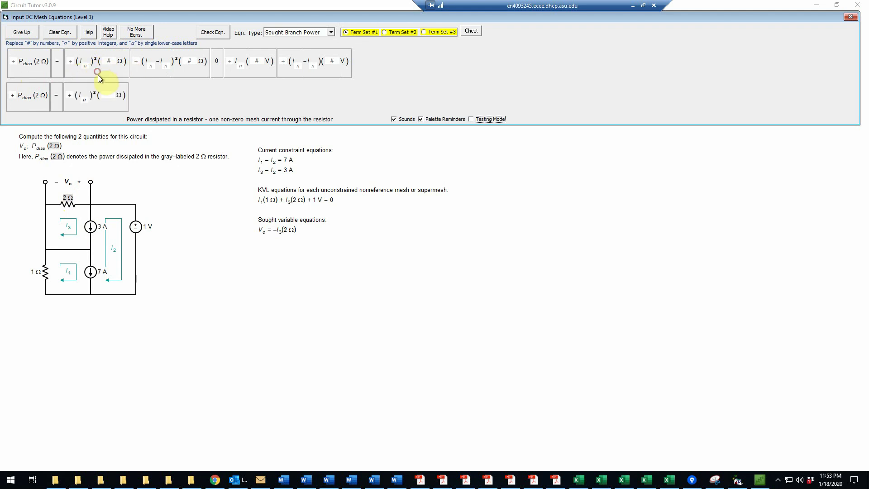
click(85, 99)
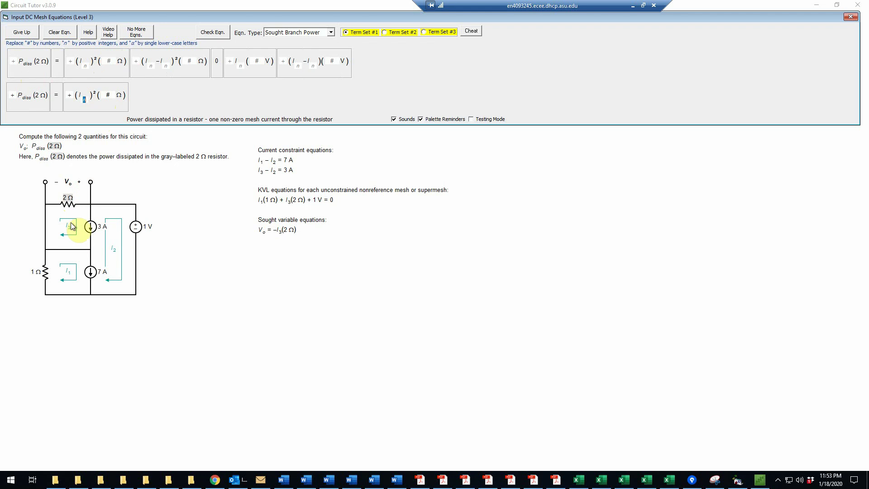
text(3)
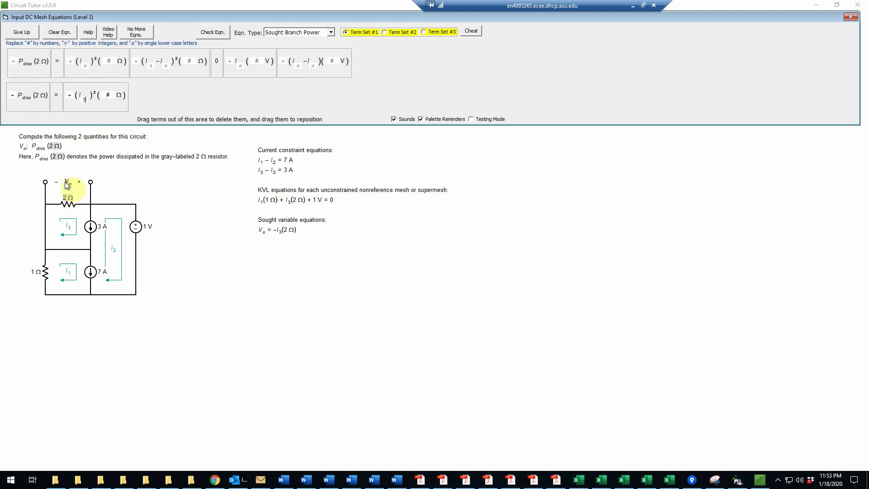
click(110, 96)
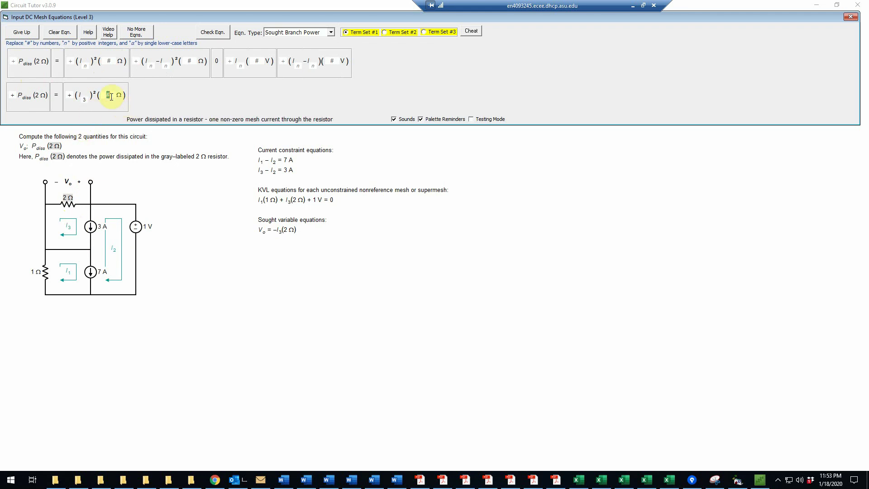
text(2)
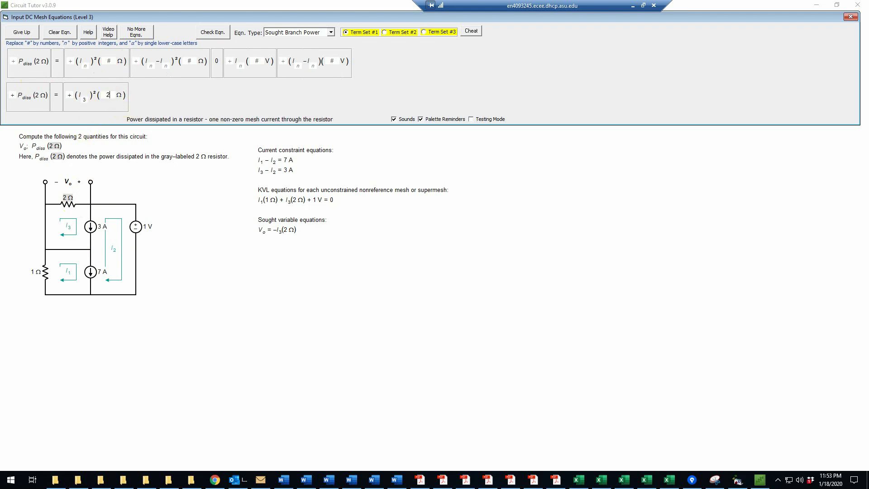
click(216, 33)
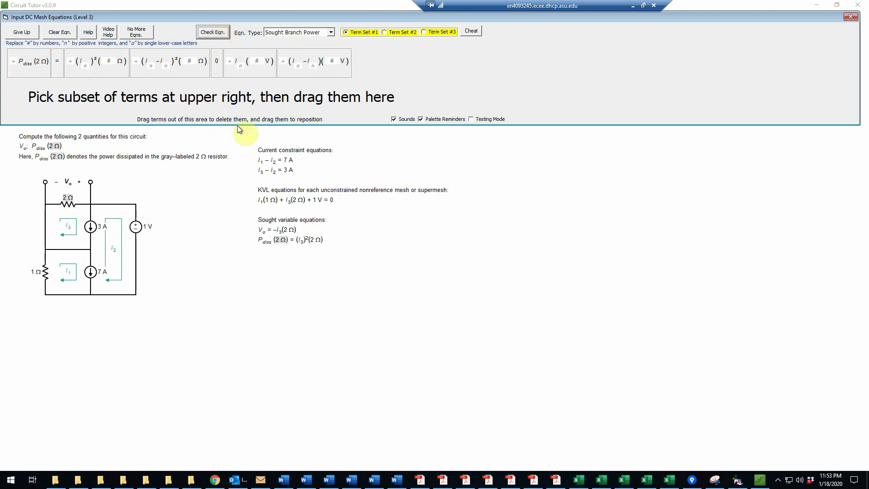
Declare the equation list complete and dismiss the Circuit Generation note
click(143, 36)
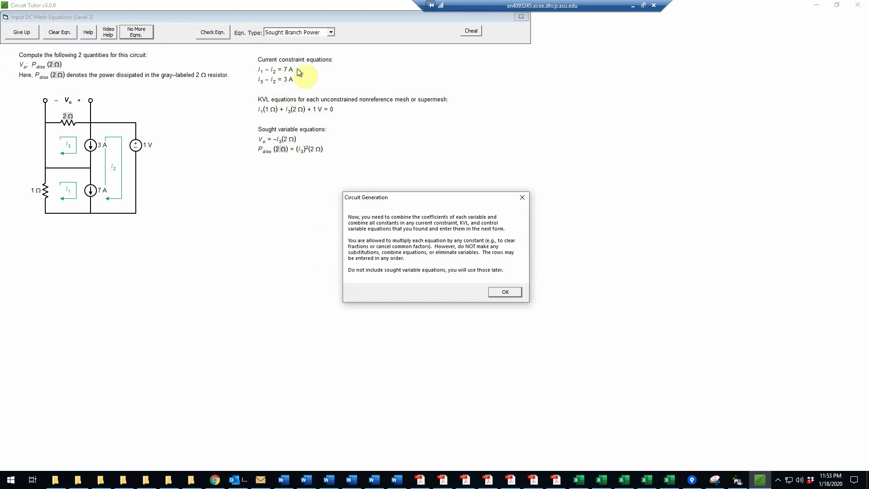
click(505, 292)
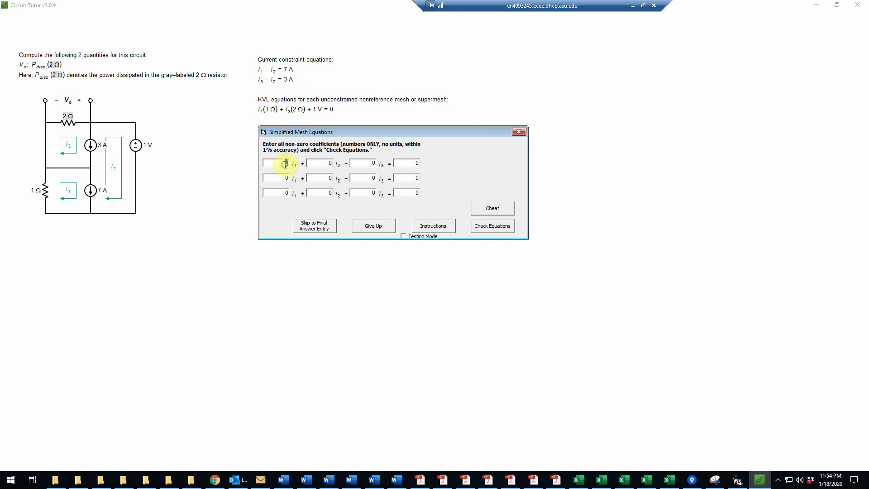
Enter row one coefficients 1, −1, 0 with right-hand side 7
text(1)
click(329, 163)
text(-)
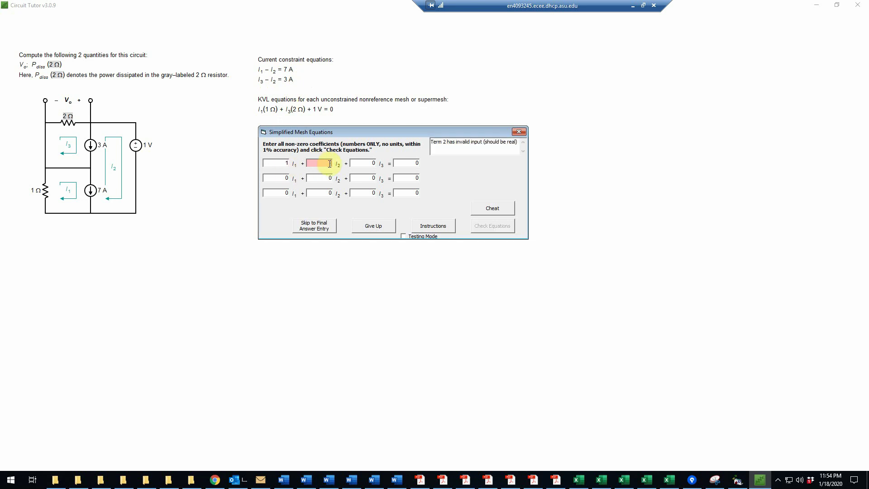
text(1)
click(414, 164)
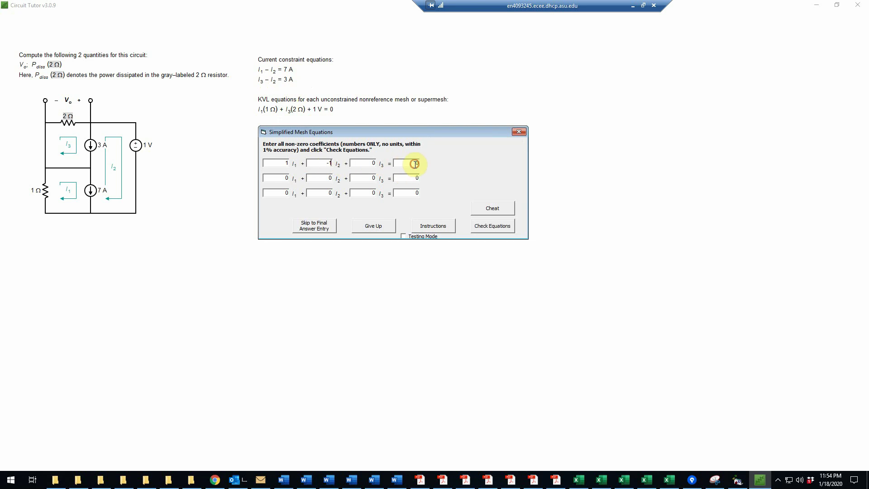
double_click(417, 163)
text(7)
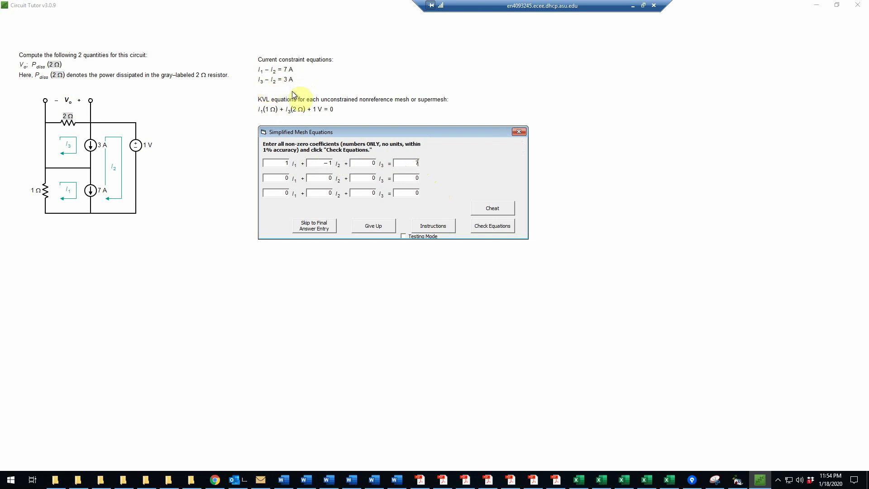
Enter row two coefficients 0, −1, 1 with right-hand side 3
click(374, 179)
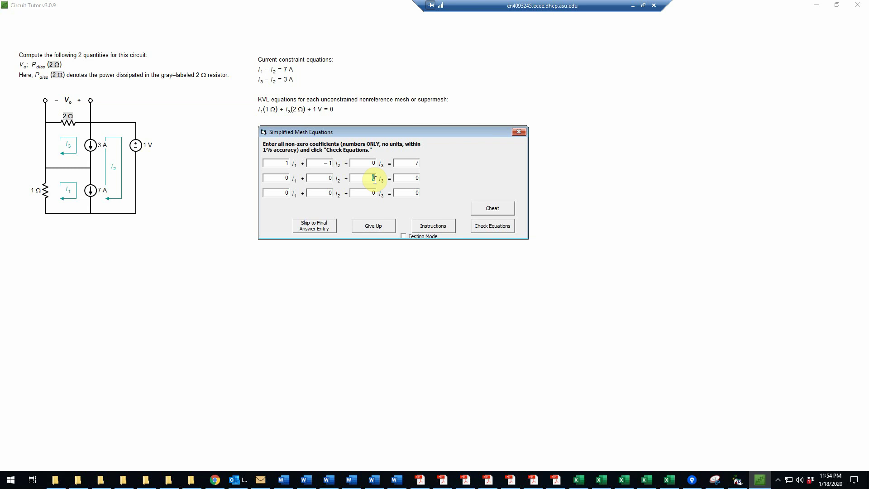
text(1)
click(329, 176)
text(-)
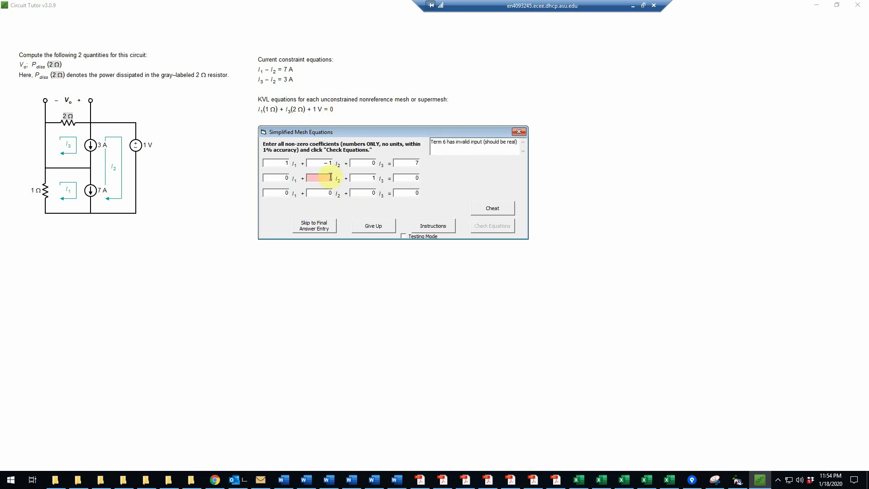
text(1)
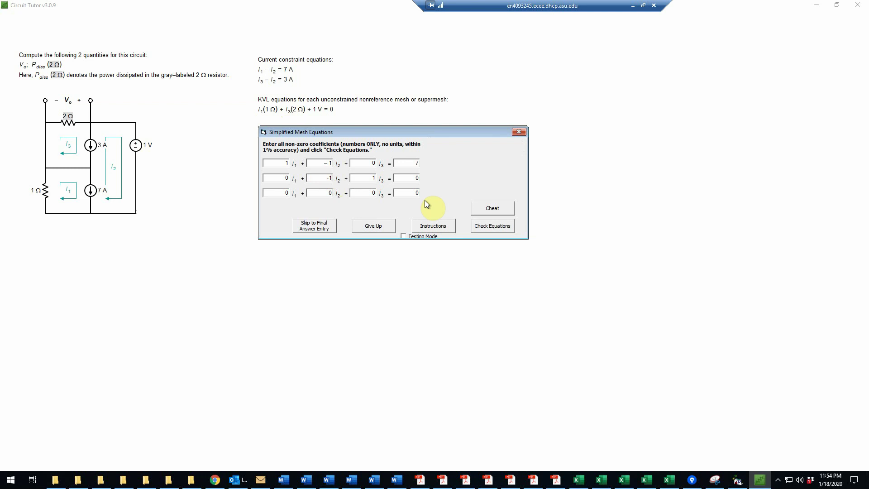
click(414, 179)
text(3)
Complete the third row (1, 0, 2 = −1) and check all simplified coefficients
text(1)
text(2)
double_click(410, 192)
text(-1)
click(495, 226)
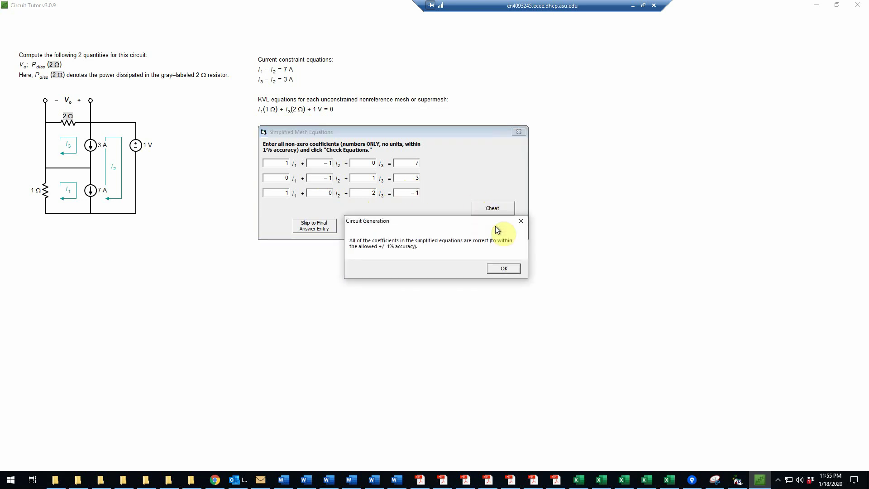
Print the simplified equations beside the circuit and continue to the matrix equation form
click(509, 270)
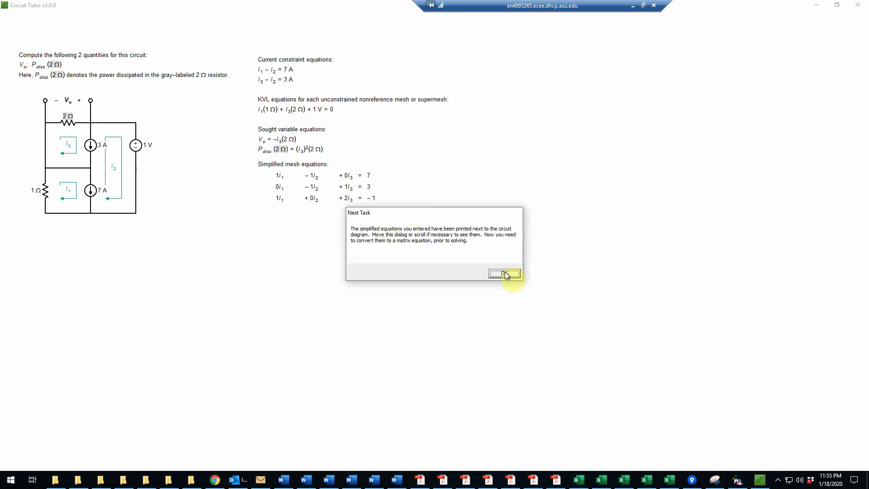
drag(444, 212, 449, 226)
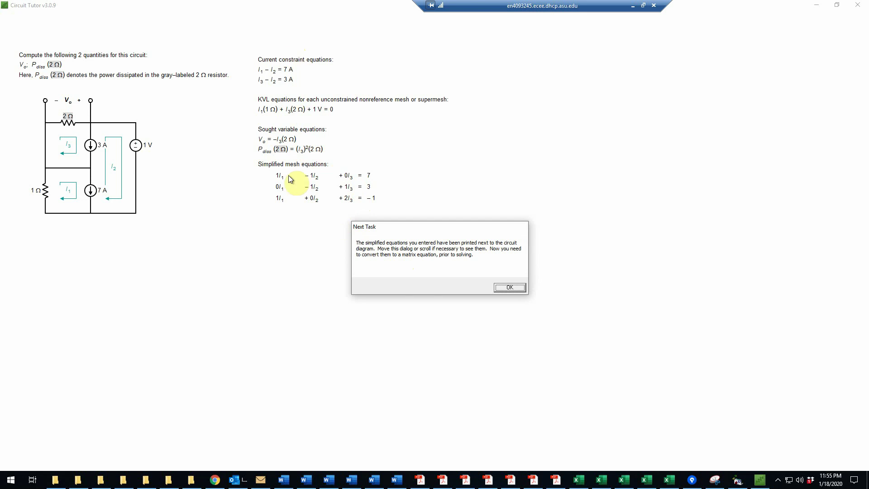
click(511, 287)
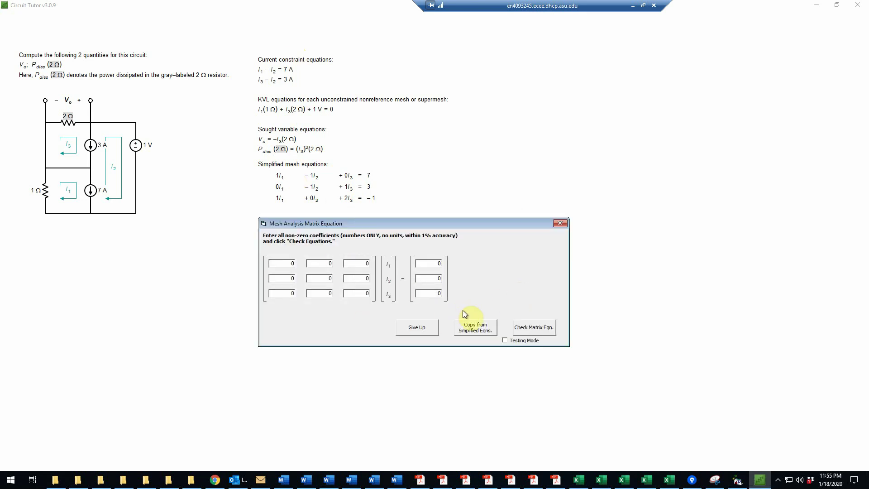
Copy the simplified equations into the matrix equation, verify it, and print its matrix form
click(477, 330)
click(543, 330)
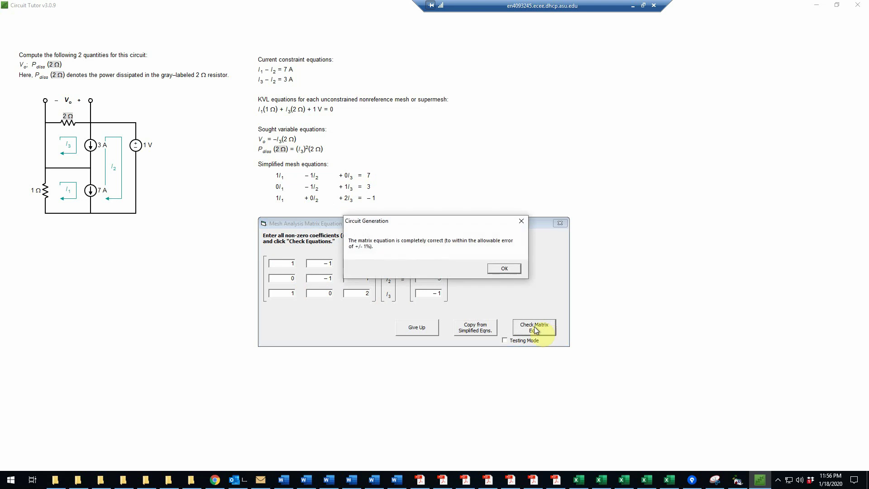
click(504, 268)
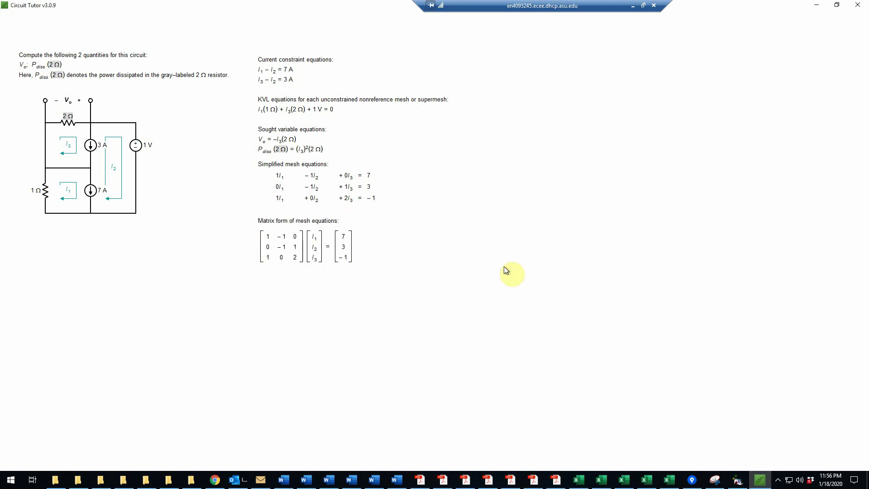
Dismiss both instruction messages to reach the I1–I3 answer form, then restore down the tutor window
drag(411, 178, 481, 173)
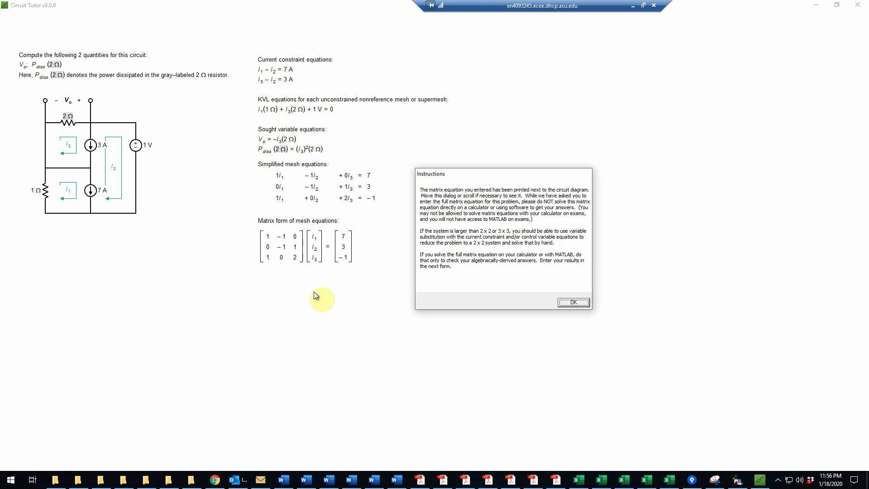
click(574, 303)
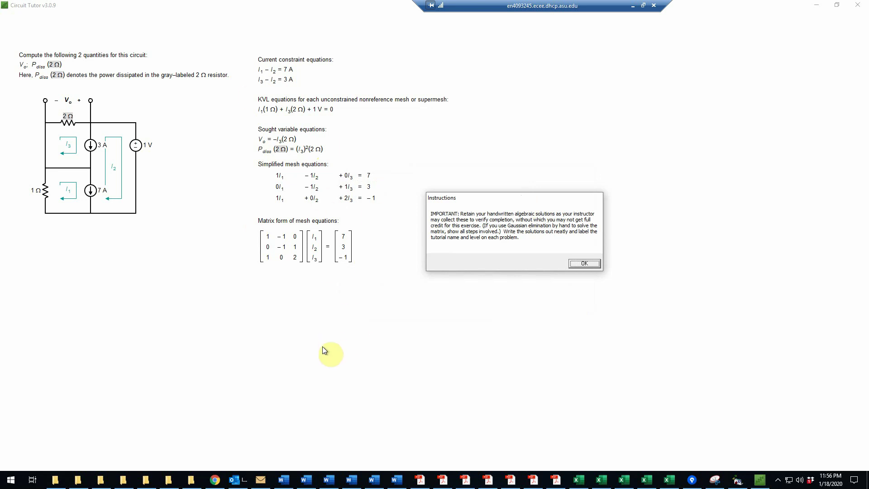
click(584, 264)
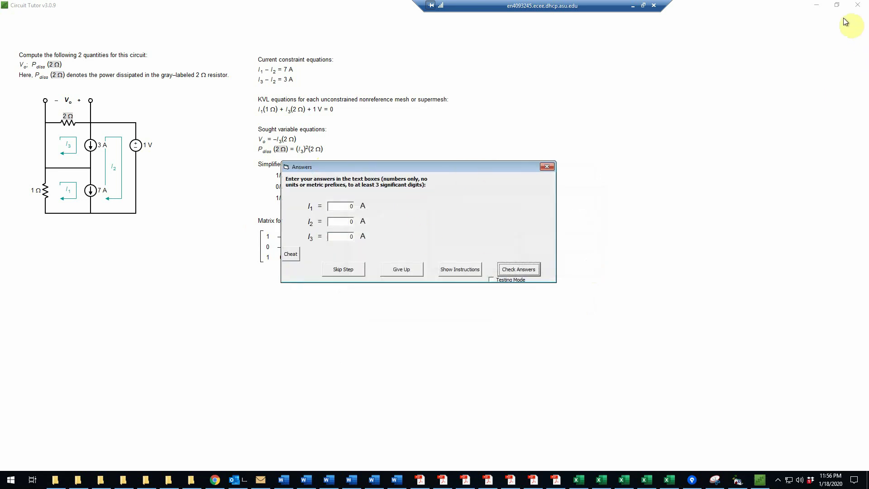
click(836, 5)
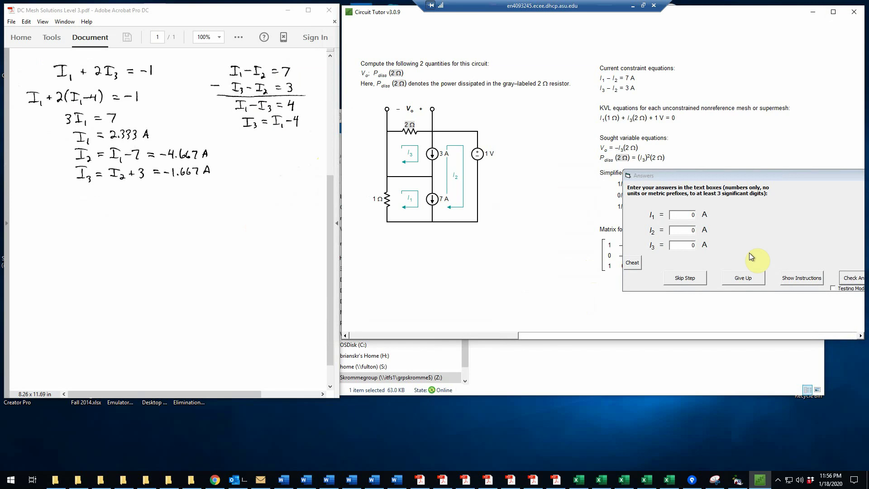
Move the Answers form to the bottom of the tutor window to uncover the equations
drag(721, 173, 443, 309)
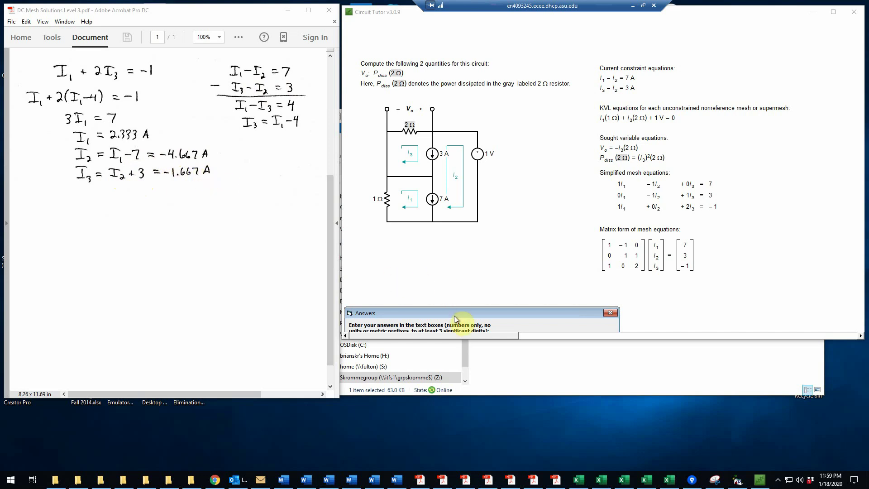
Enter I1 = 2.333, I2 = -4.667 and I3 = -1.667 A and check the answers
drag(454, 316, 471, 117)
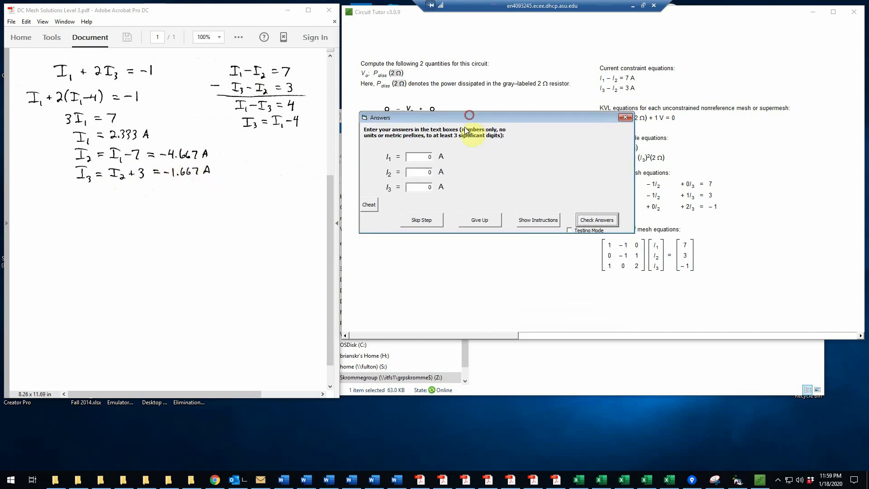
double_click(429, 156)
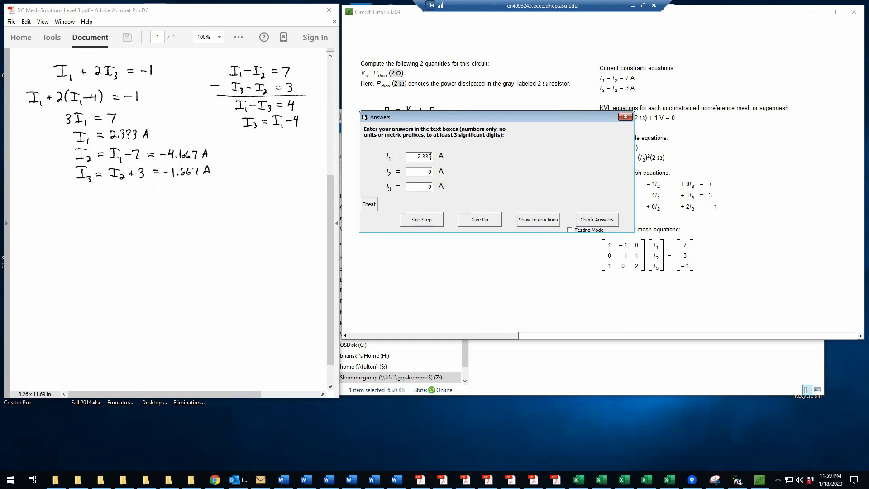
click(425, 174)
key(BackSpace)
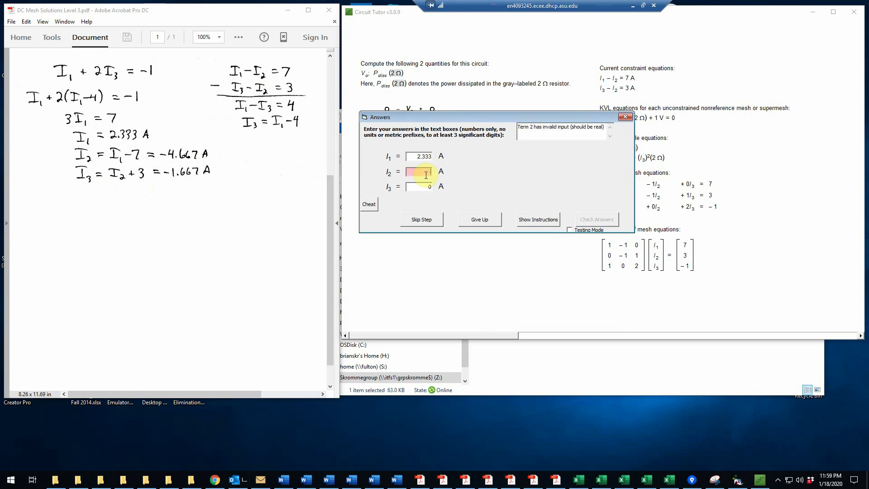
text(-4.667)
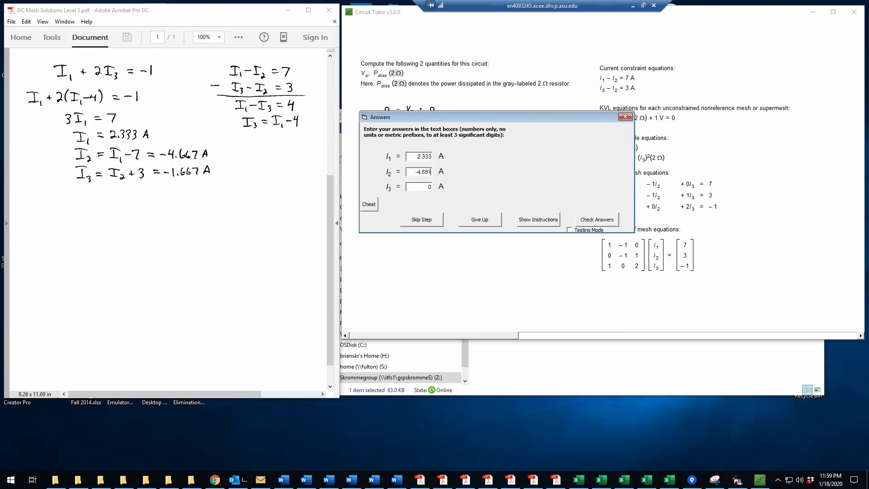
click(409, 185)
key(BackSpace)
text(-1.667)
click(606, 221)
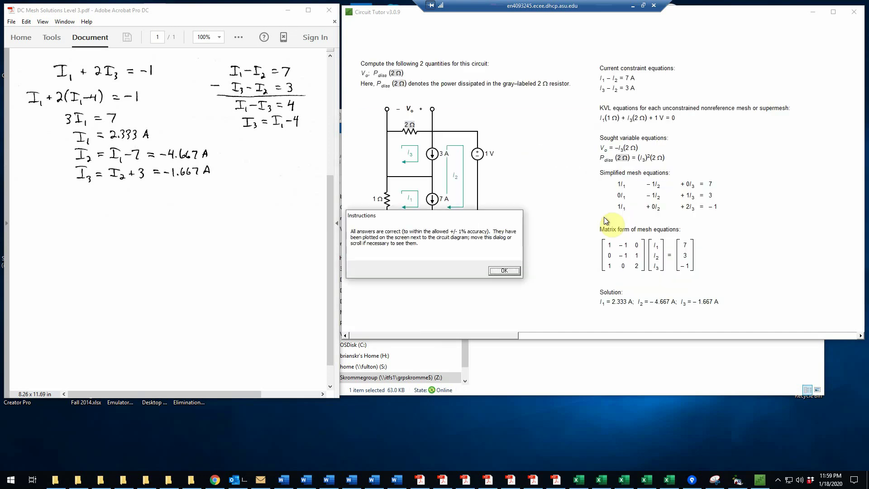
Maximize the tutor, auto-fill Vo = 3.333 V and Pdiss(2 Ω) = 5.556 W, and check them
click(504, 270)
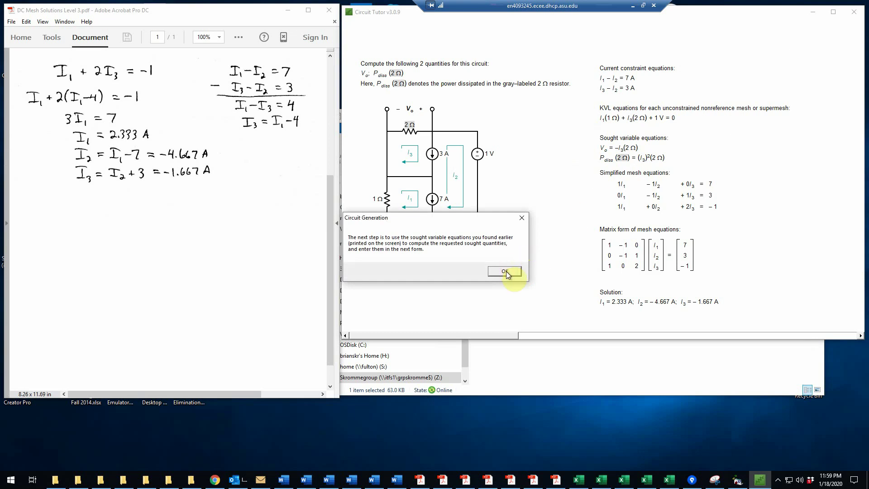
click(505, 271)
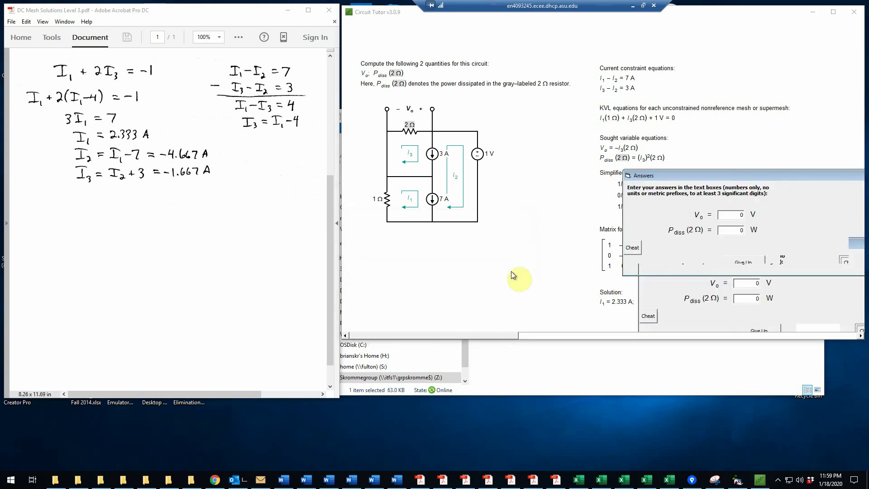
click(835, 13)
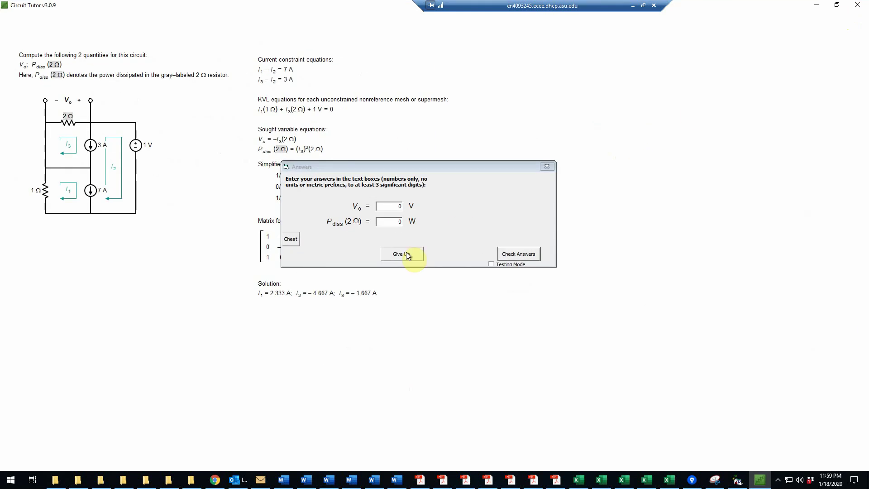
drag(400, 167, 566, 164)
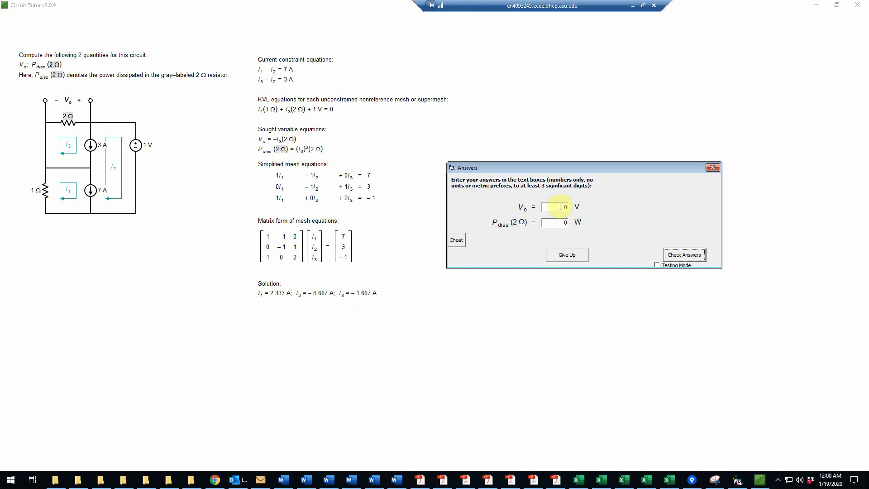
click(462, 240)
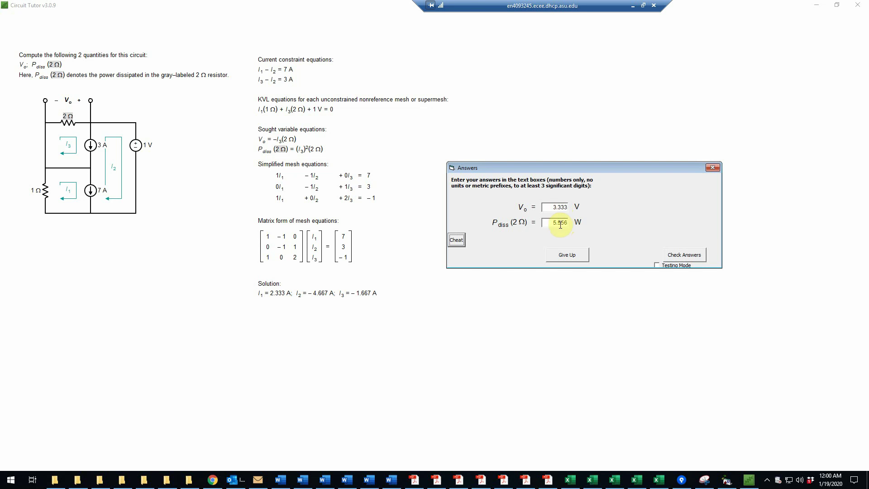
click(693, 256)
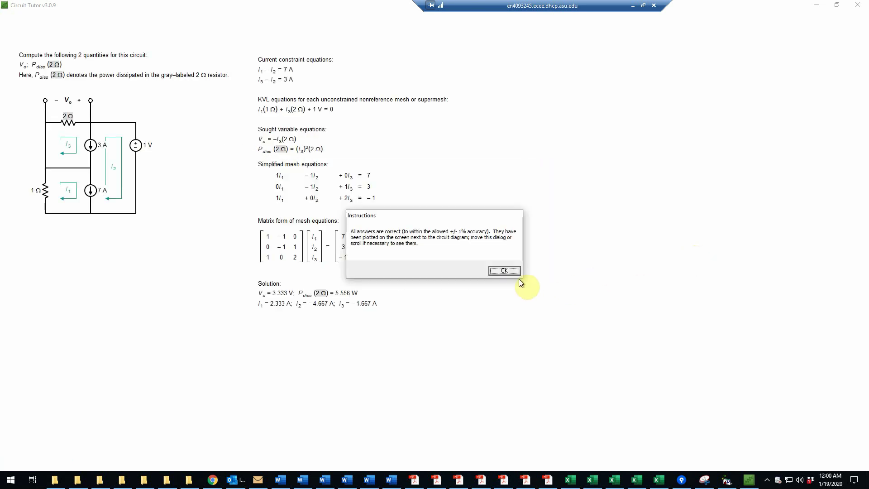
Dismiss the all-correct and transcript notices and move the congratulations message aside
click(503, 270)
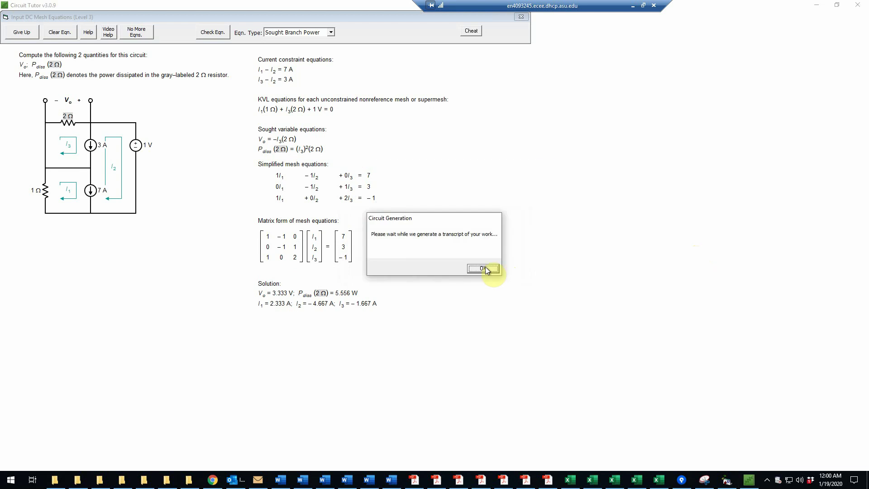
click(484, 268)
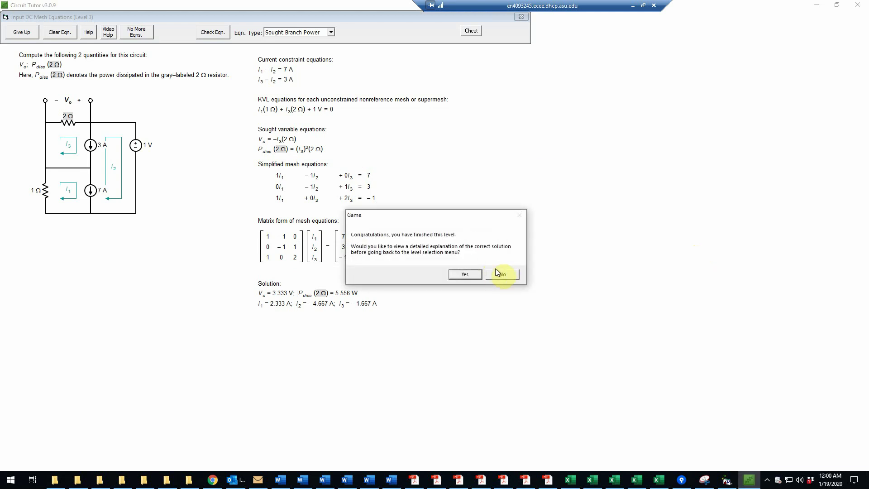
drag(450, 217, 511, 159)
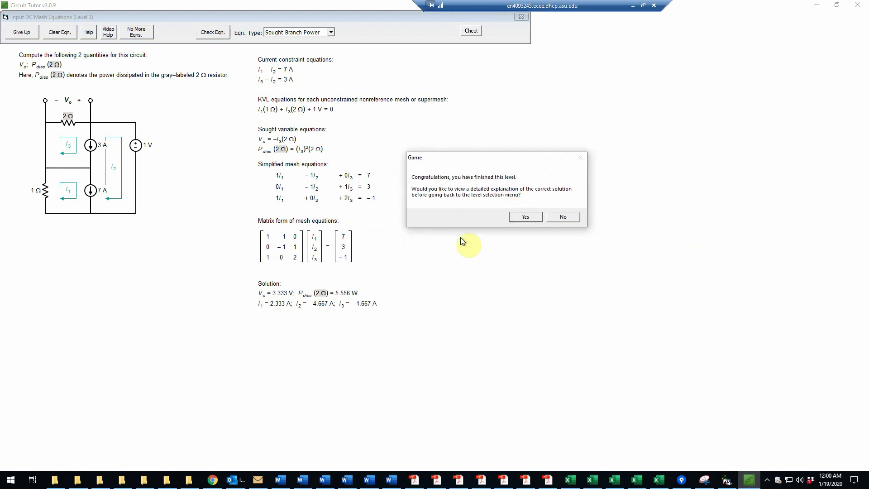